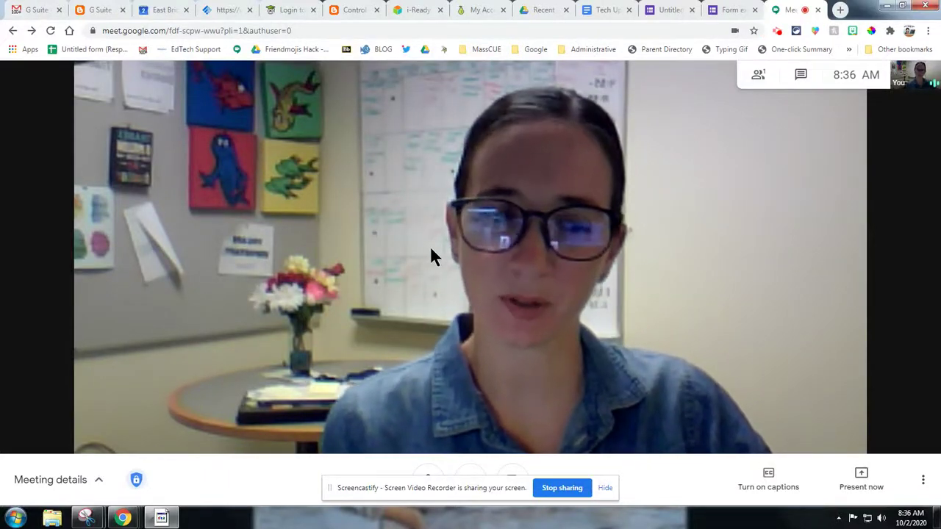
Hide the screen-sharing notice, then start the Google Meet Parent Training slideshow in a separate browser window.
left_click(605, 488)
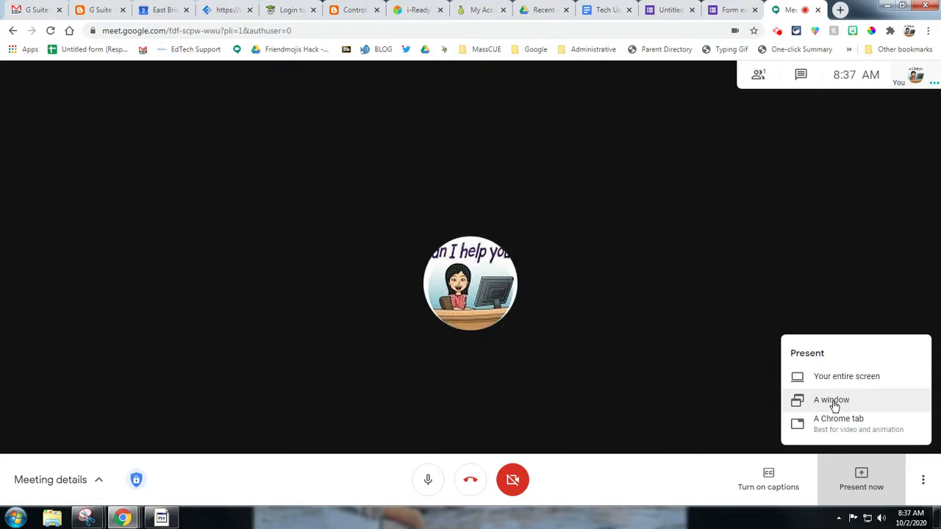
left_click(928, 30)
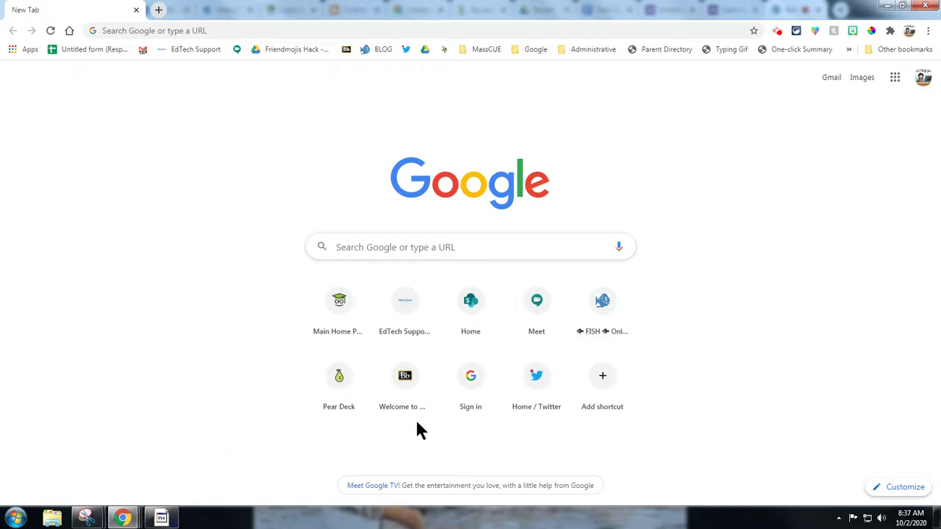
key("alt+Tab")
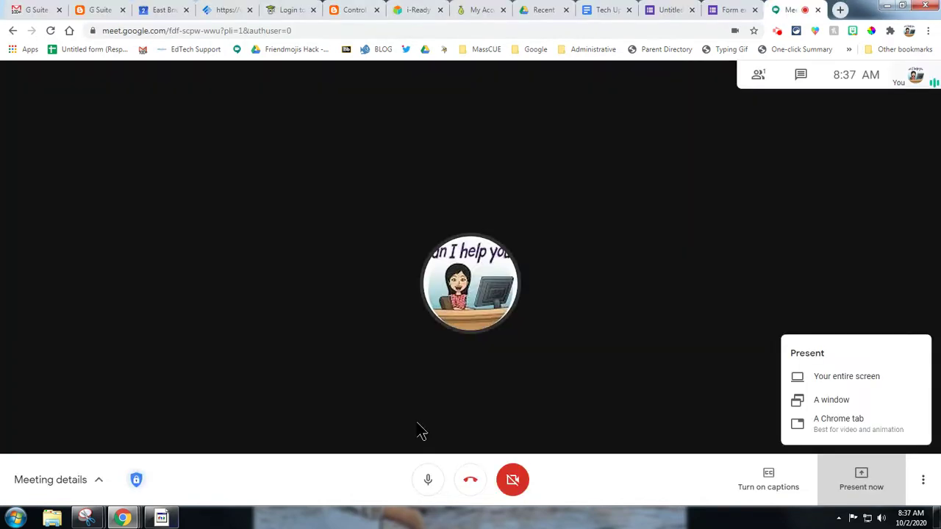
key("alt+Tab")
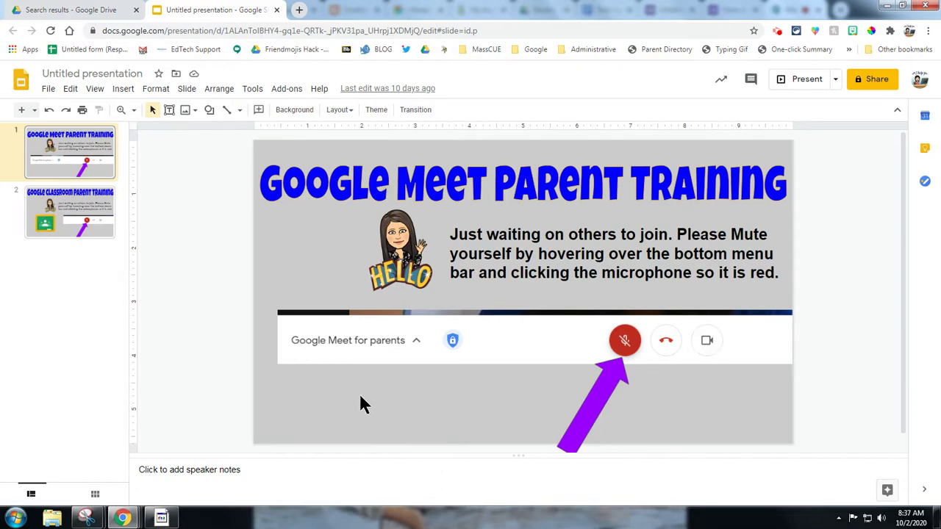
left_click(799, 81)
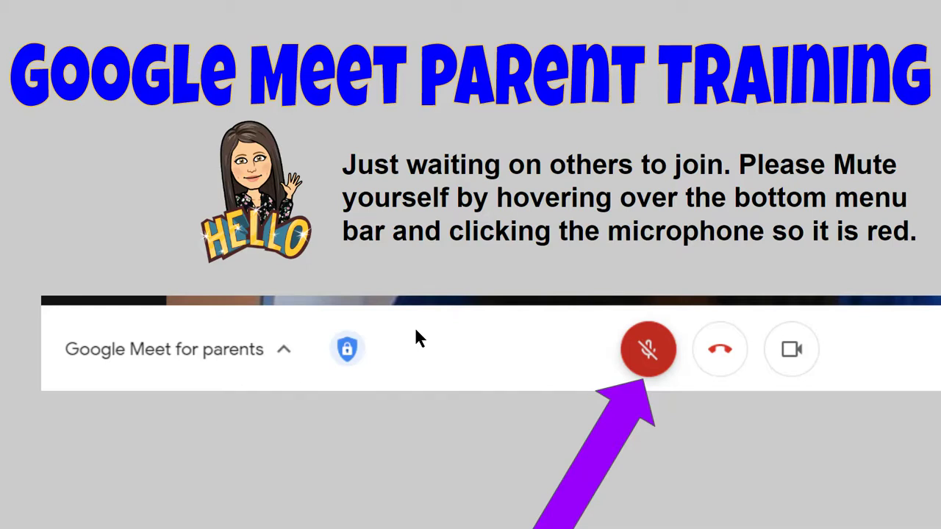
Cycle through the open windows to view the Meet call and the full-screen slideshow.
key("alt+Tab")
key("alt+Tab")
key("alt+Tab")
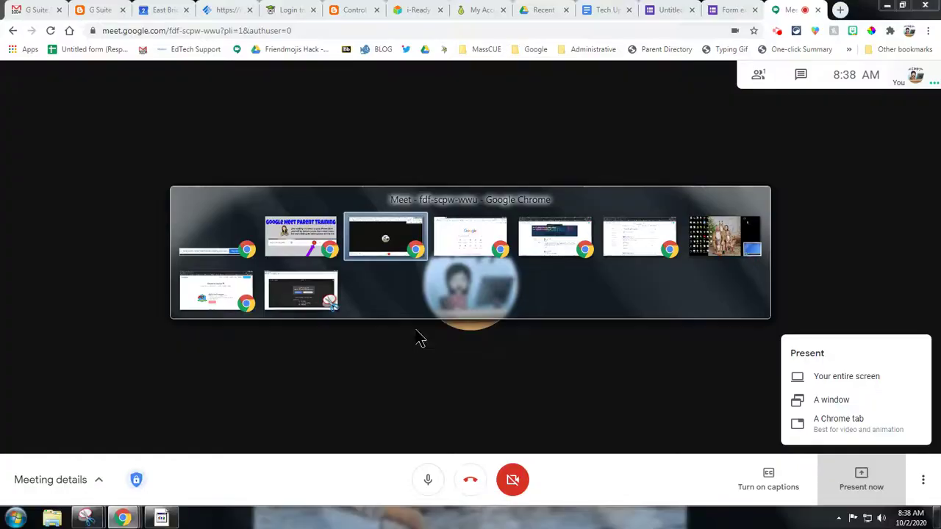
key("alt+Tab")
key("alt+Tab")
key("alt+Tab")
key("alt+Tab")
key("alt+Tab")
key("alt+Tab")
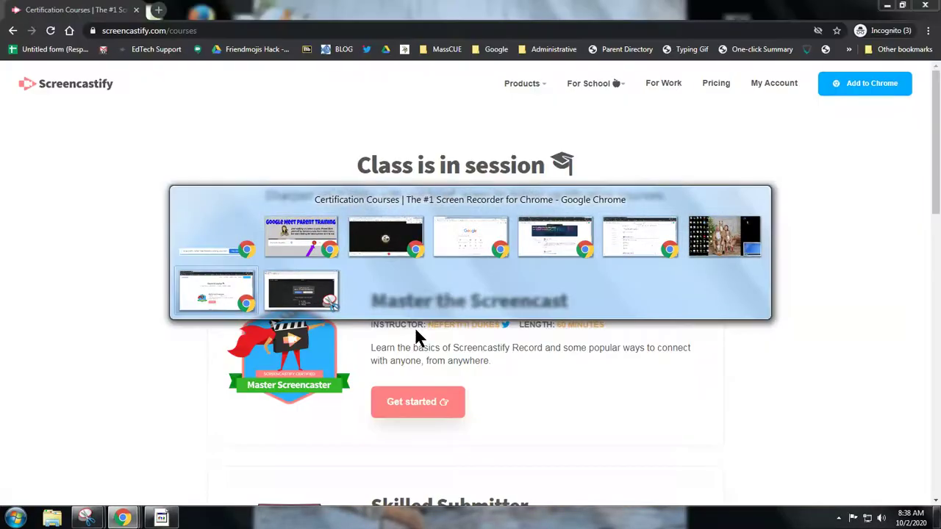
key("alt+Tab")
key("alt+Tab")
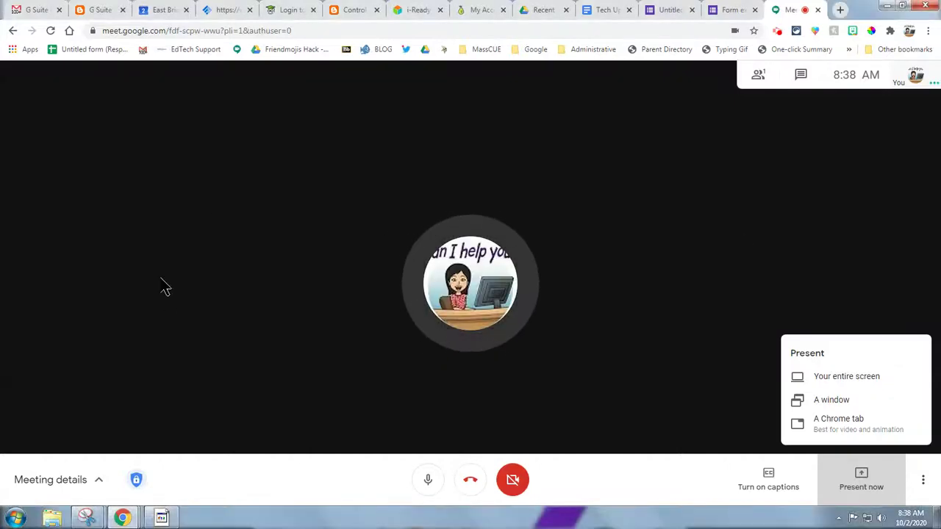
key("alt+Tab")
key("alt+Tab")
key("alt+Tab")
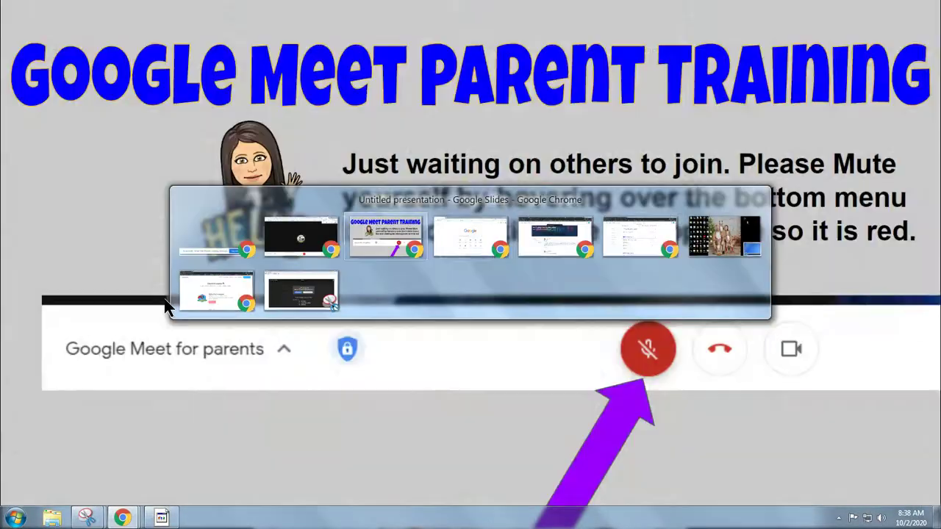
key("alt+Tab")
key("alt+Tab")
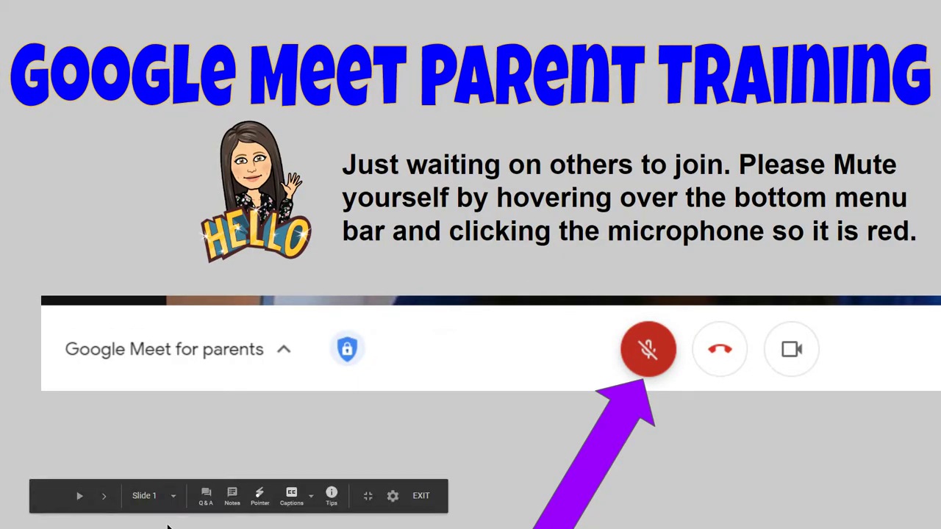
Return to the Meet call, present the window showing the Untitled presentation slideshow, and hide the sharing notice.
key("alt+Tab")
key("alt+Tab")
key("alt+Tab")
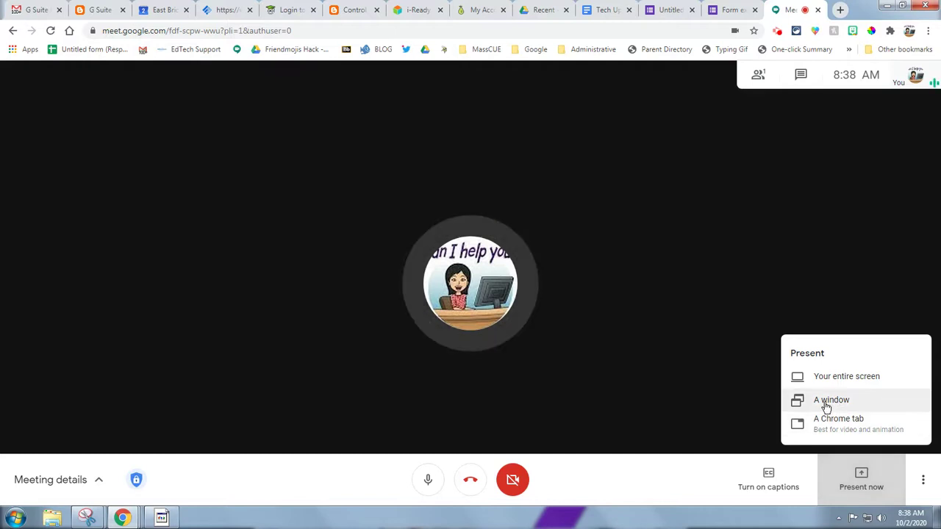
left_click(826, 403)
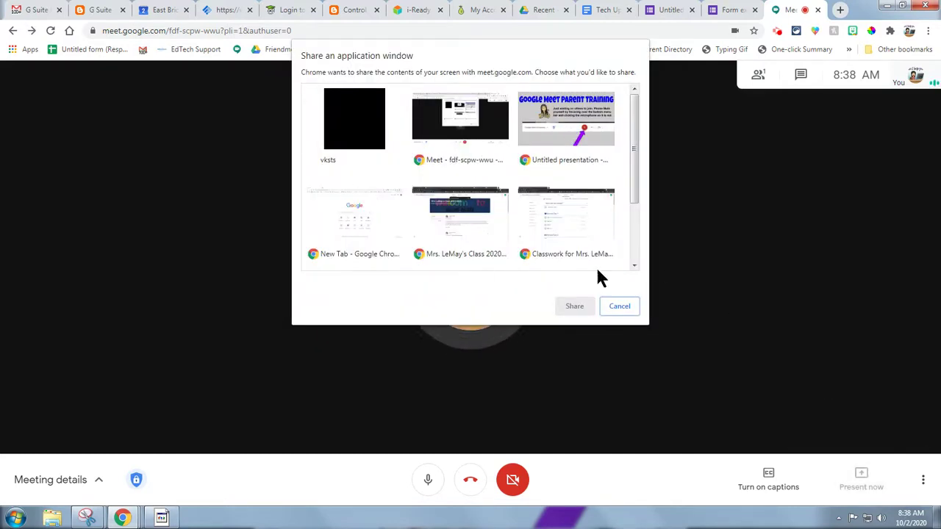
left_click(587, 136)
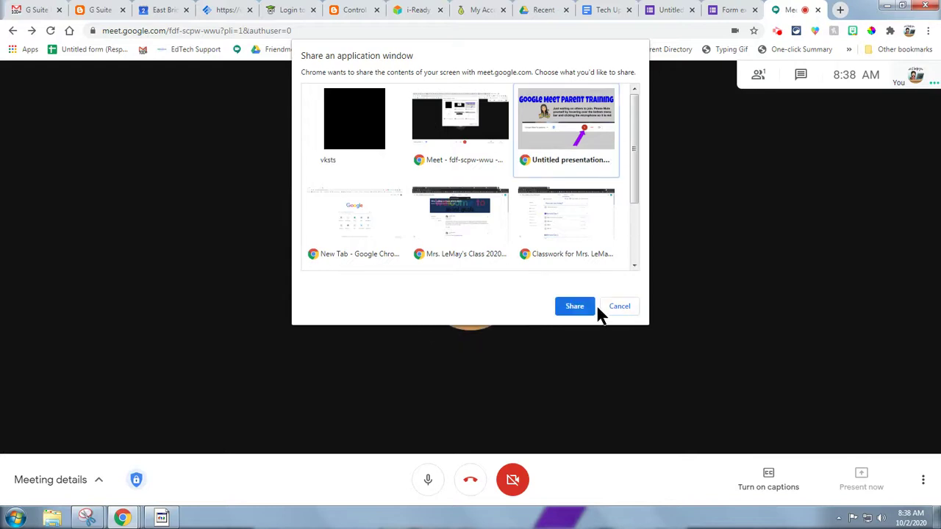
left_click(574, 307)
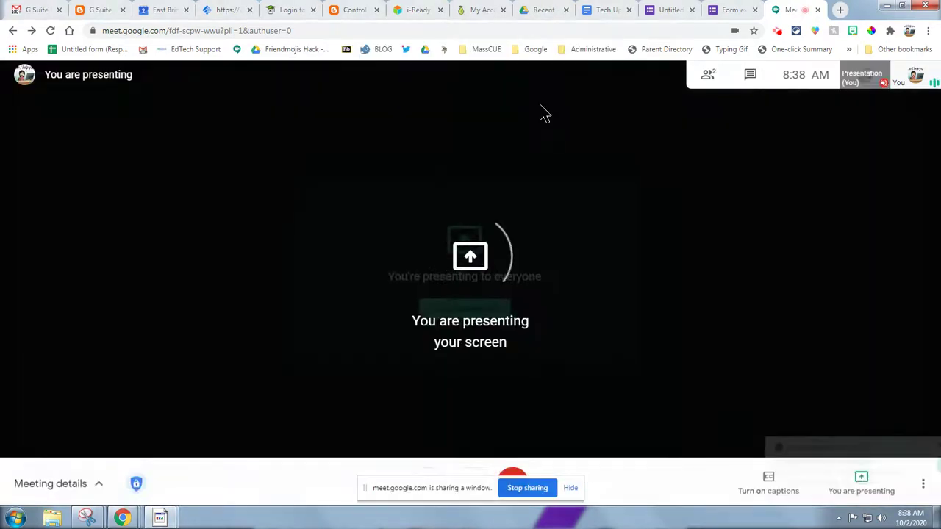
left_click(571, 489)
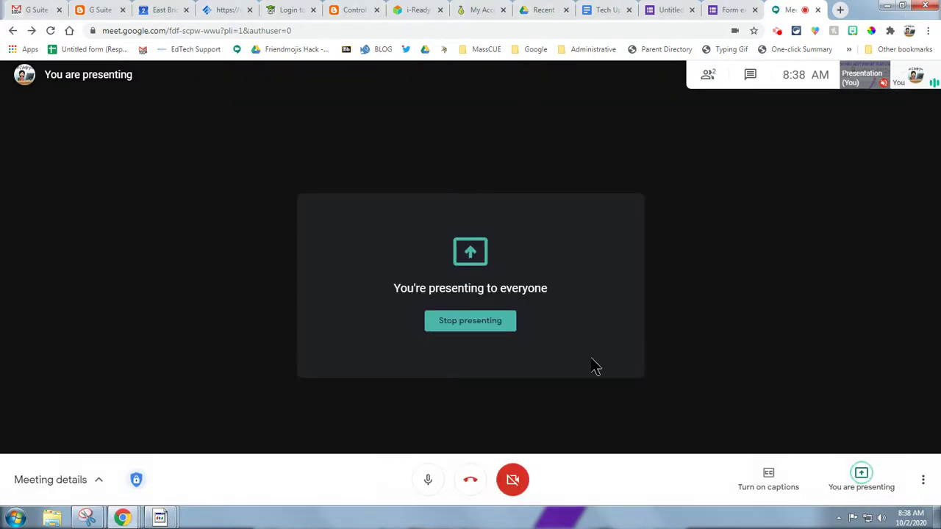
Pin and unpin the presentation in the call to preview it, and mute the microphone.
left_click(866, 77)
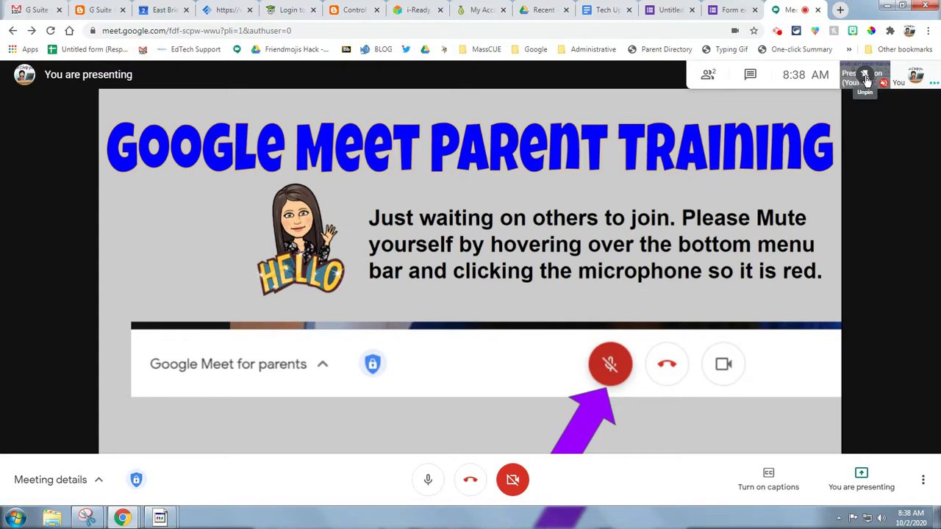
left_click(866, 77)
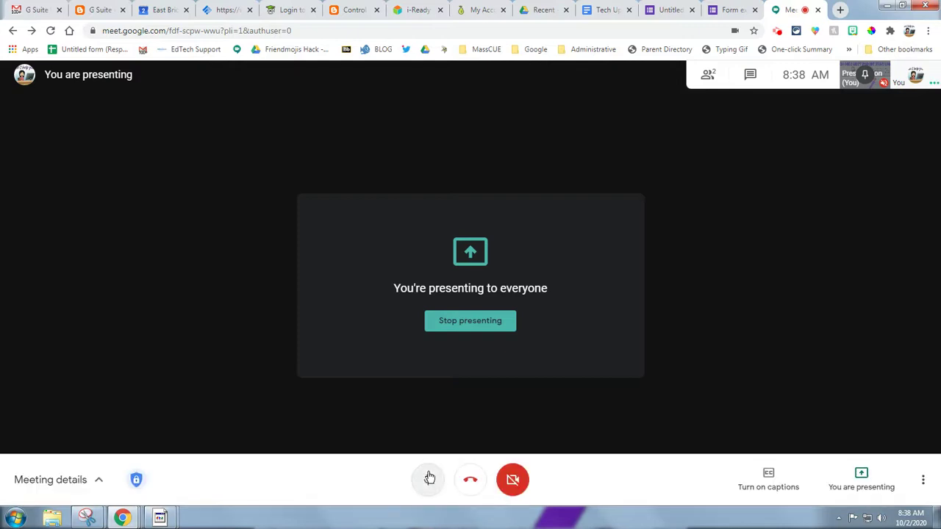
left_click(428, 481)
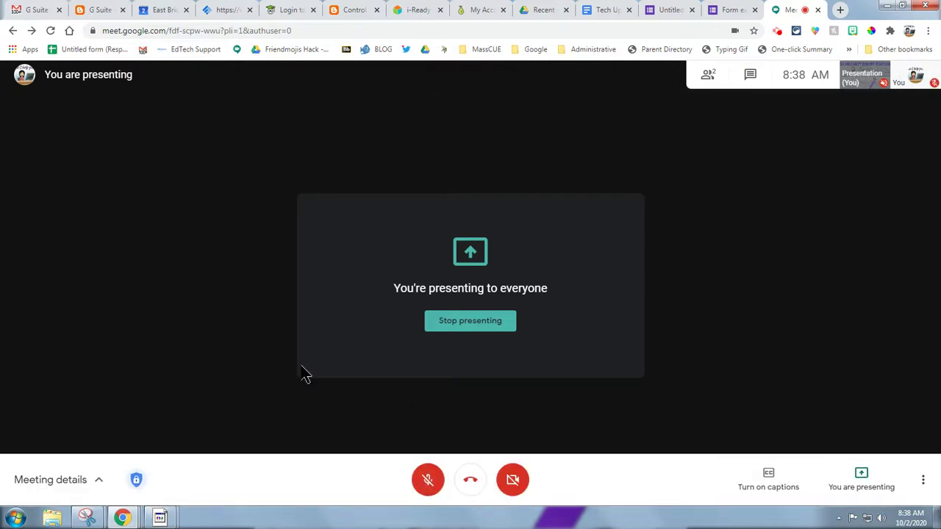
left_click(865, 76)
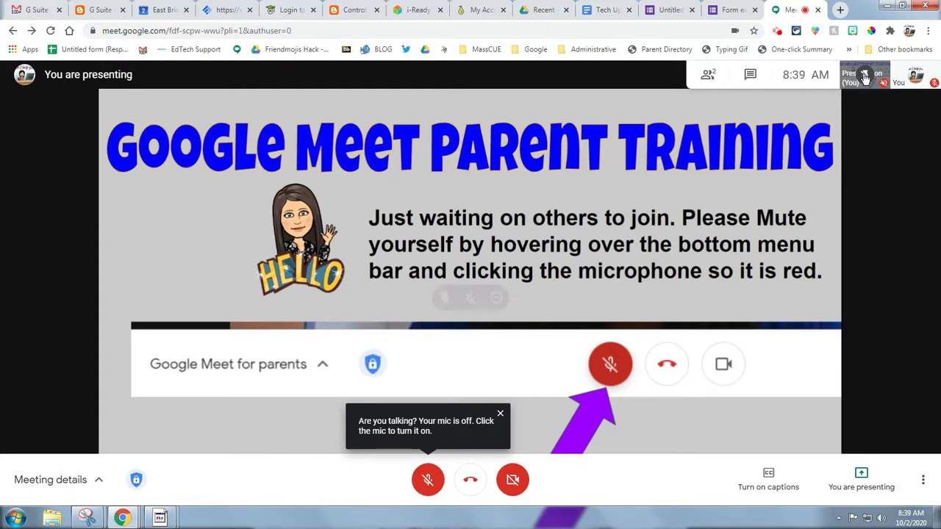
left_click(866, 77)
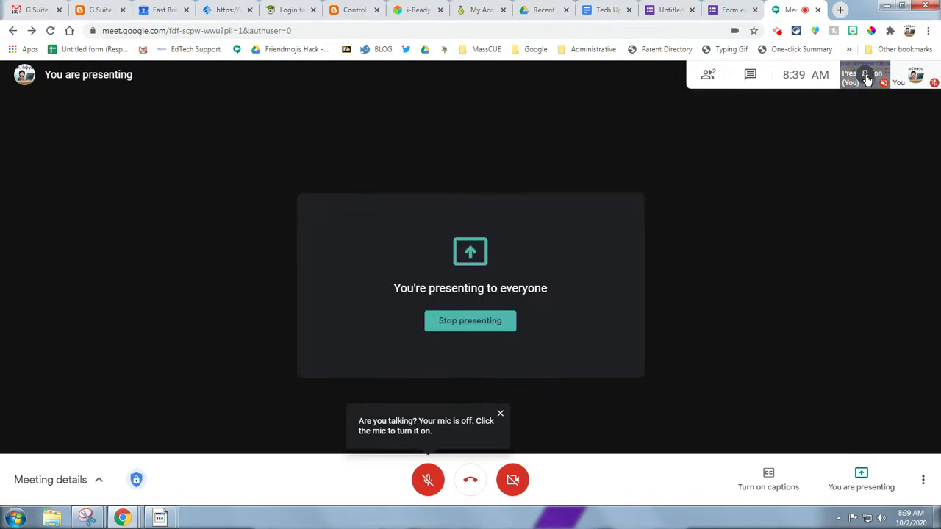
Stop presenting the slideshow window and bring up the presenting options again.
left_click(860, 478)
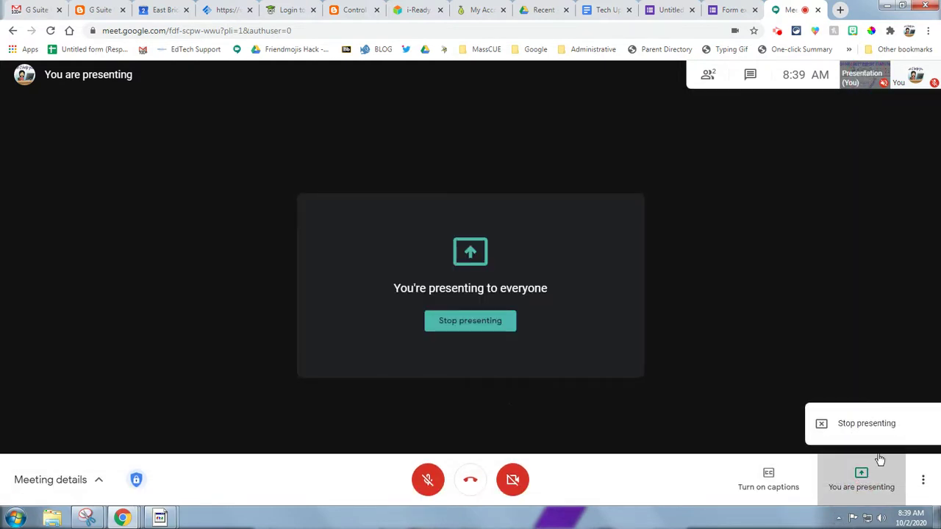
left_click(857, 423)
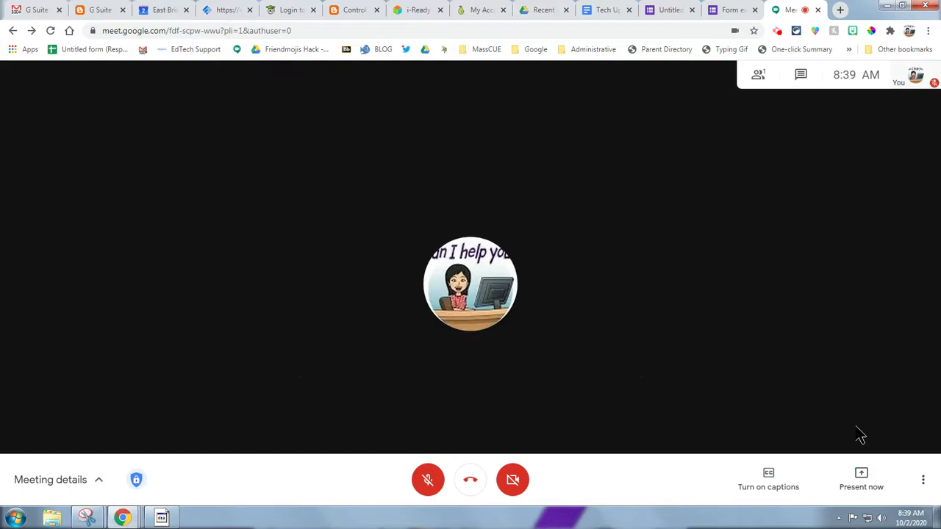
left_click(869, 485)
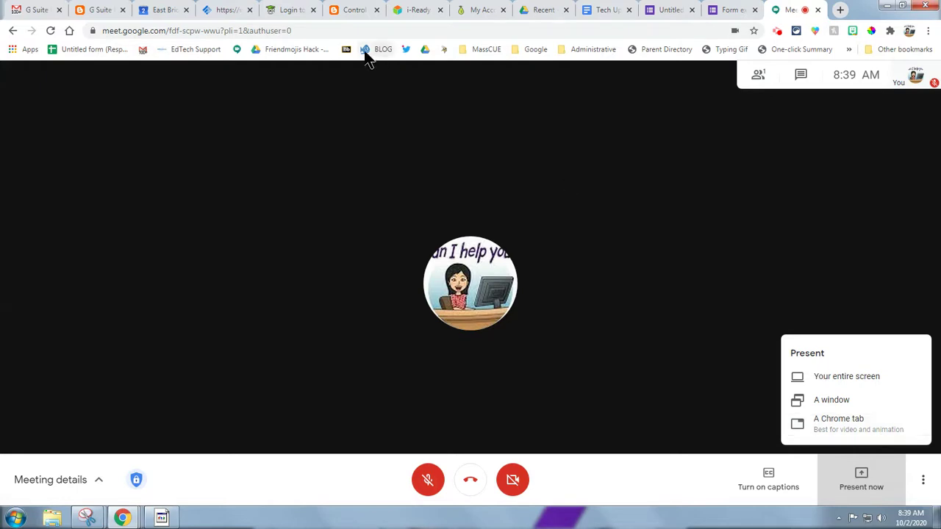
Open the YouTube video "Ery. Single. Day. I'm surious...." in a new browser tab.
left_click(841, 11)
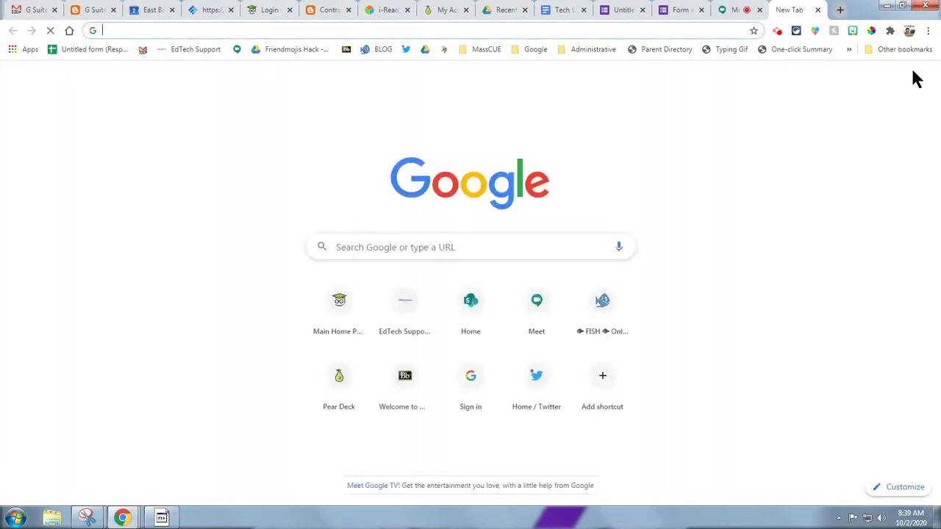
left_click(891, 80)
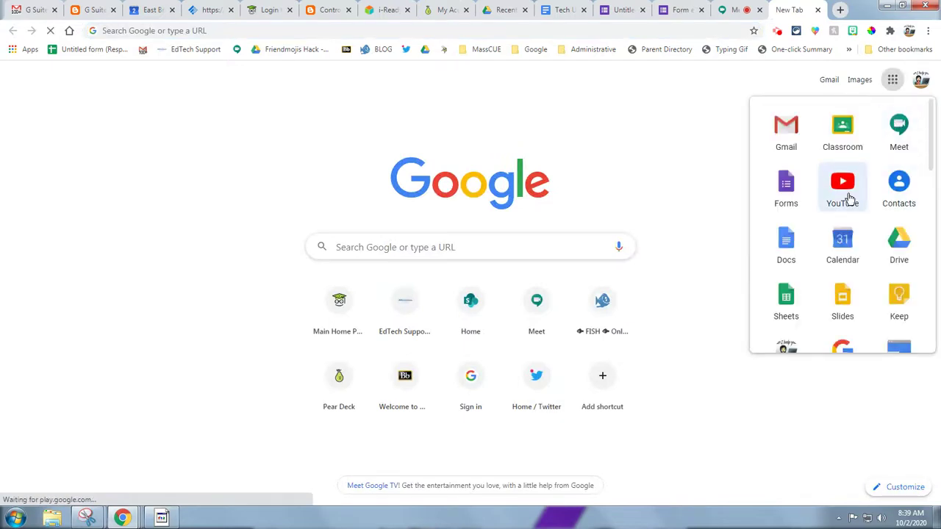
left_click(849, 197)
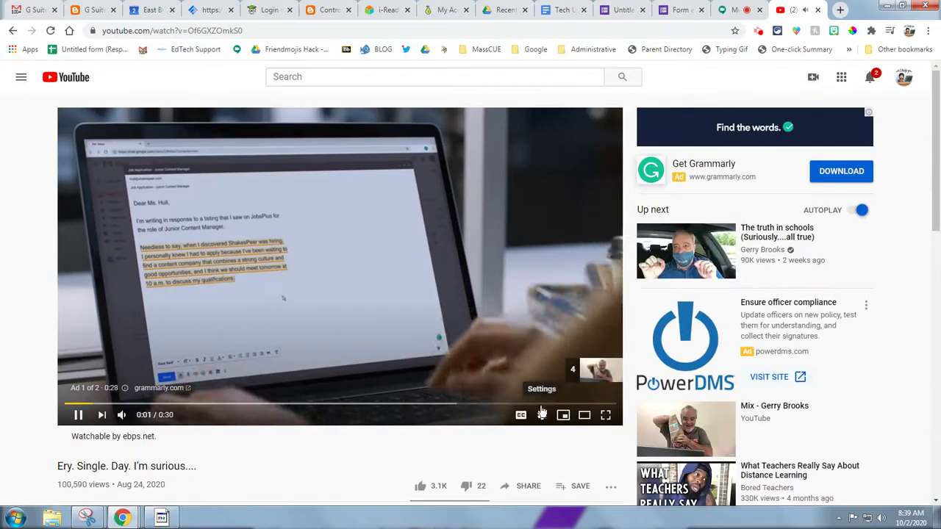
Skip the ad and pause the video at 0:03, briefly viewing it in full screen.
scroll(506, 330, "down", 1)
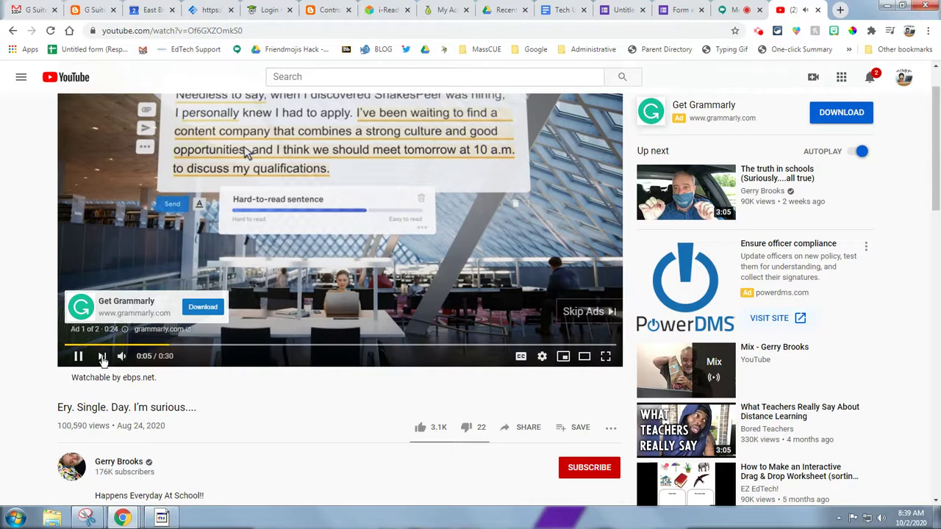
left_click(596, 312)
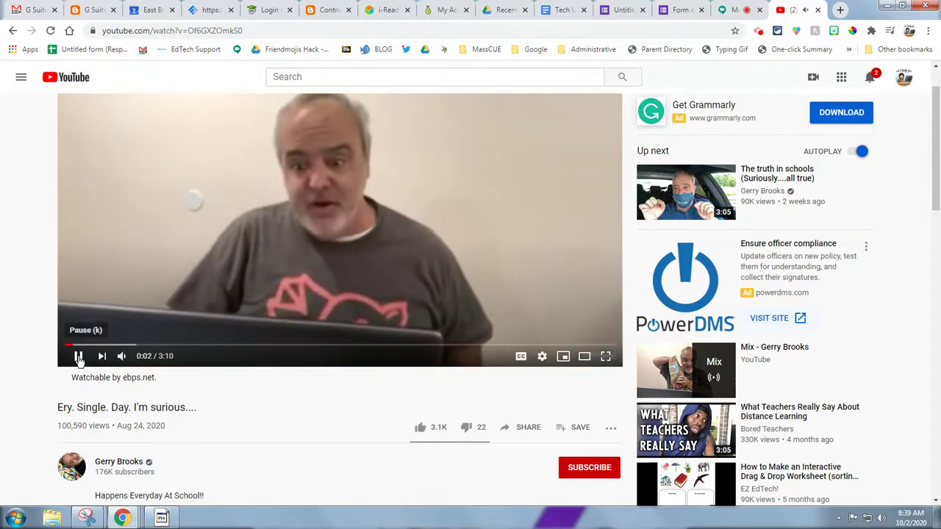
left_click(79, 357)
scroll(279, 257, "up", 1)
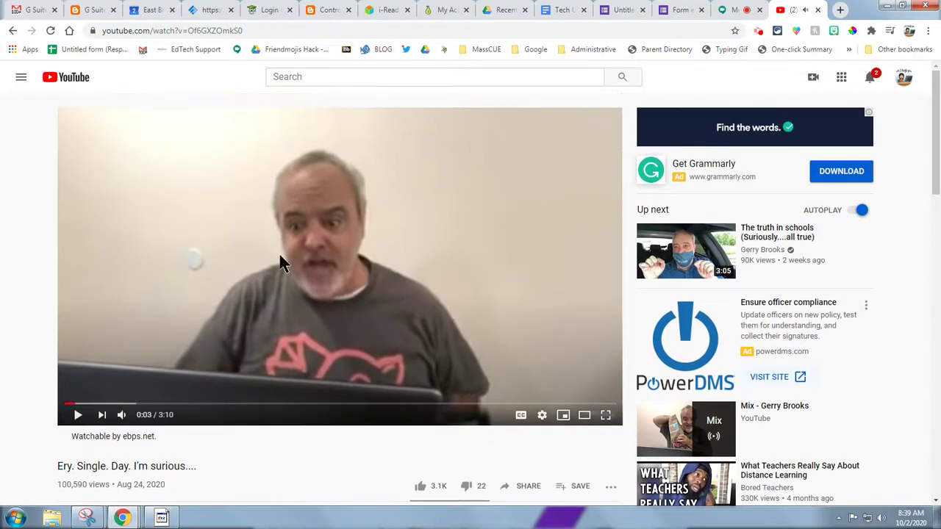
left_click(607, 418)
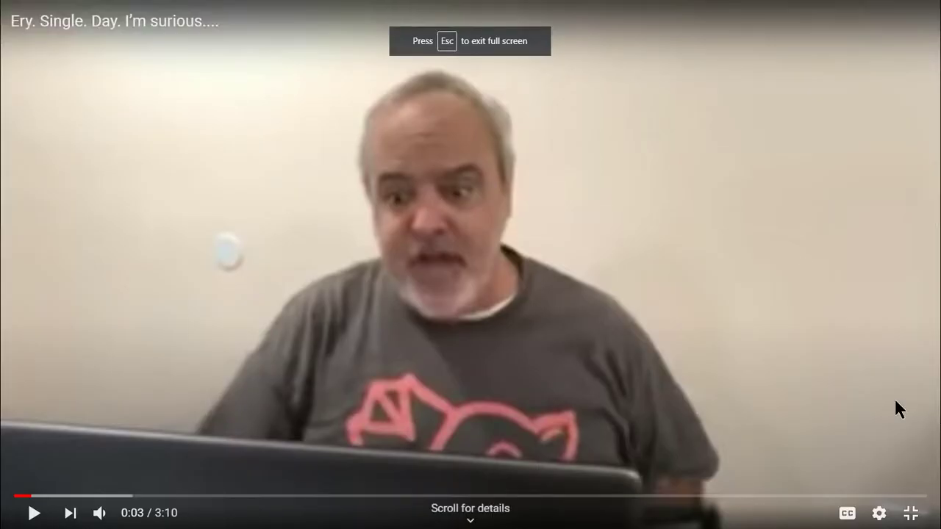
key("Escape")
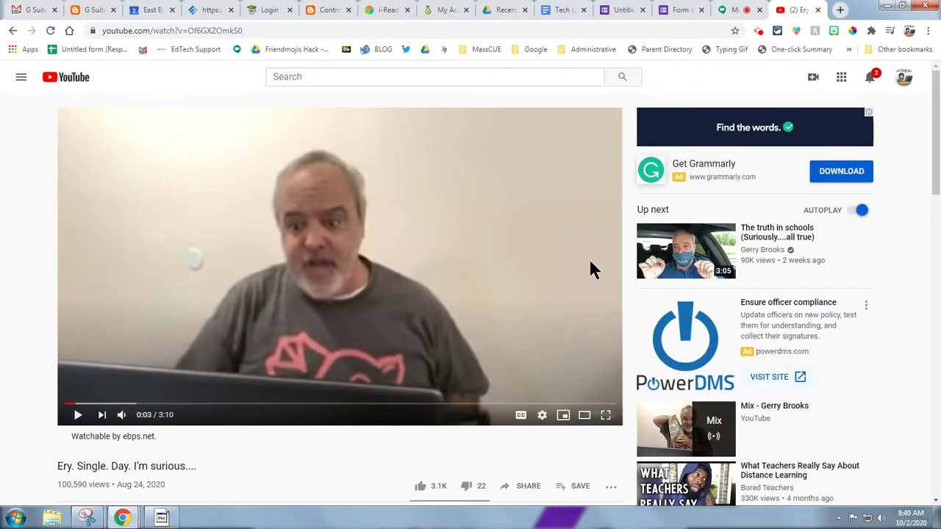
Present the YouTube video's Chrome tab in the Meet call with audio sharing on.
left_click(726, 8)
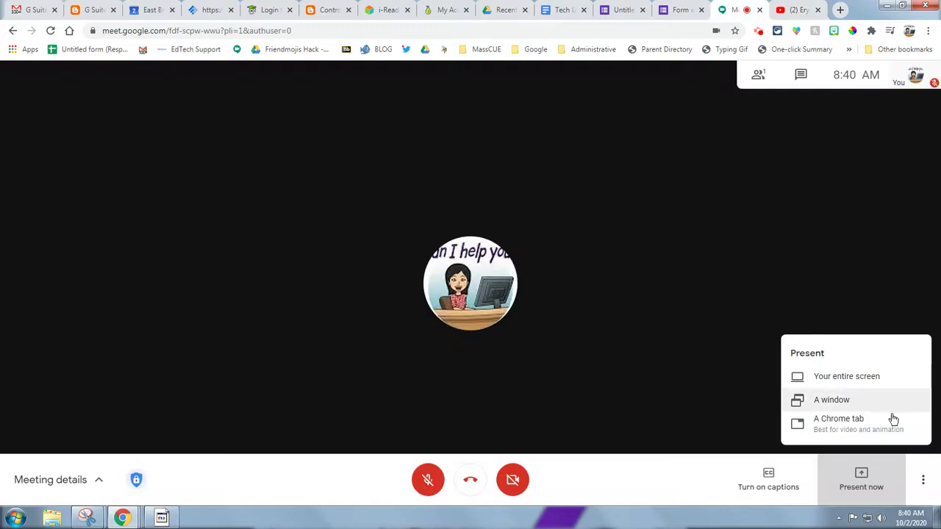
left_click(841, 433)
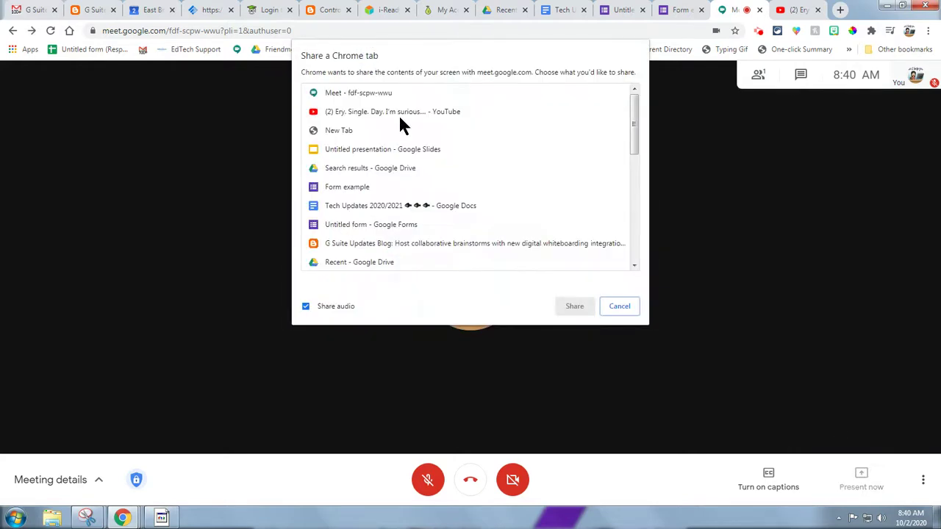
left_click(338, 114)
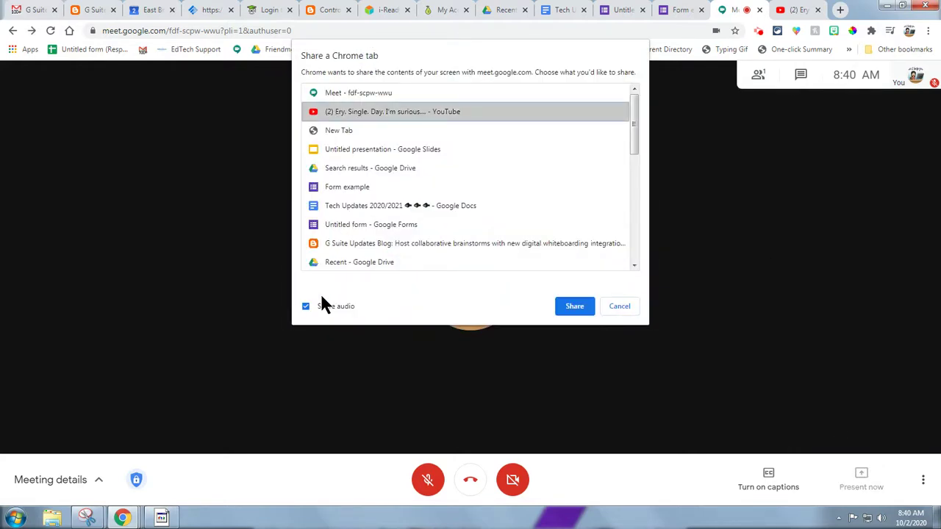
left_click(574, 310)
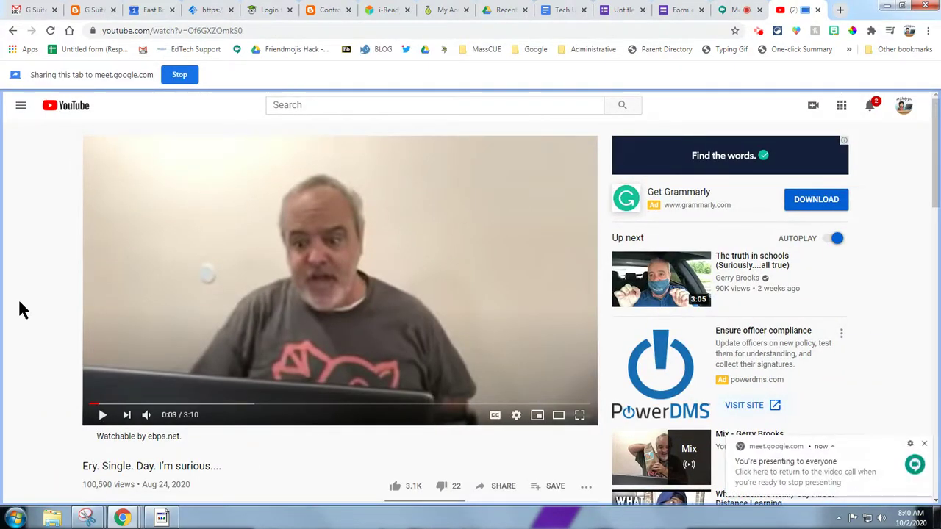
Play the YouTube video in the shared tab and return to the Meet call.
left_click(102, 416)
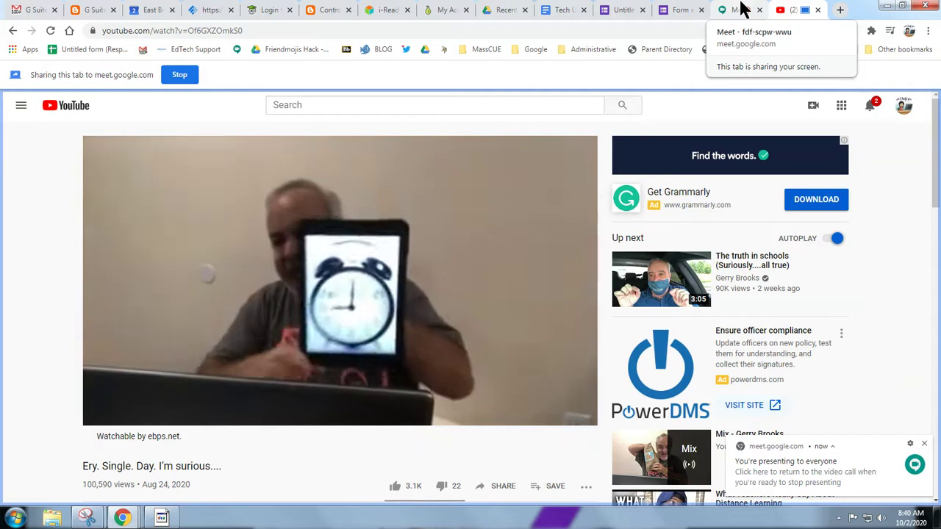
left_click(742, 10)
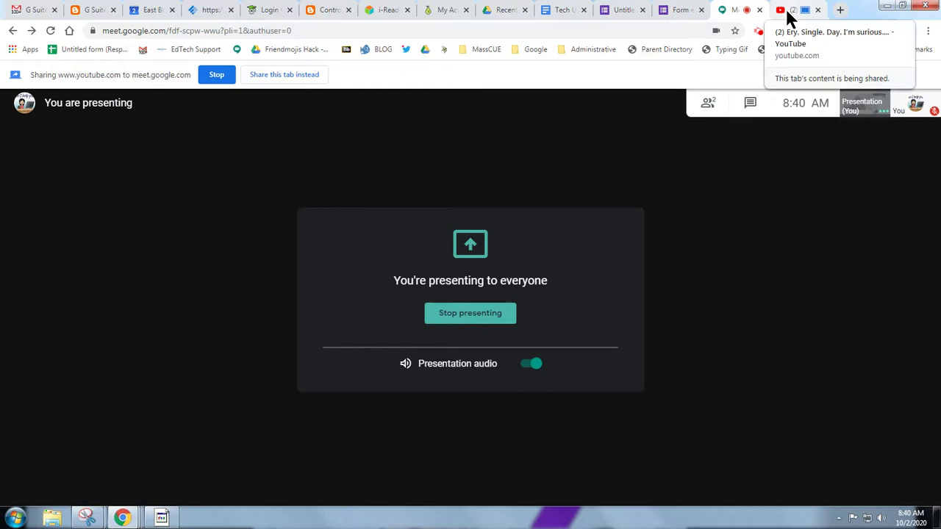
mouse_move(775, 231)
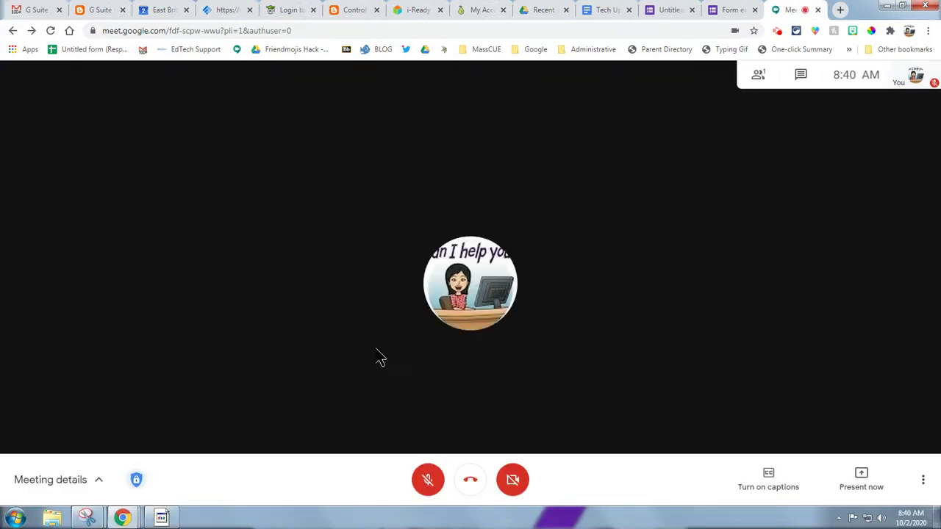
Present the entire screen in the Meet call and hide the screen-sharing notice.
left_click(881, 493)
left_click(843, 378)
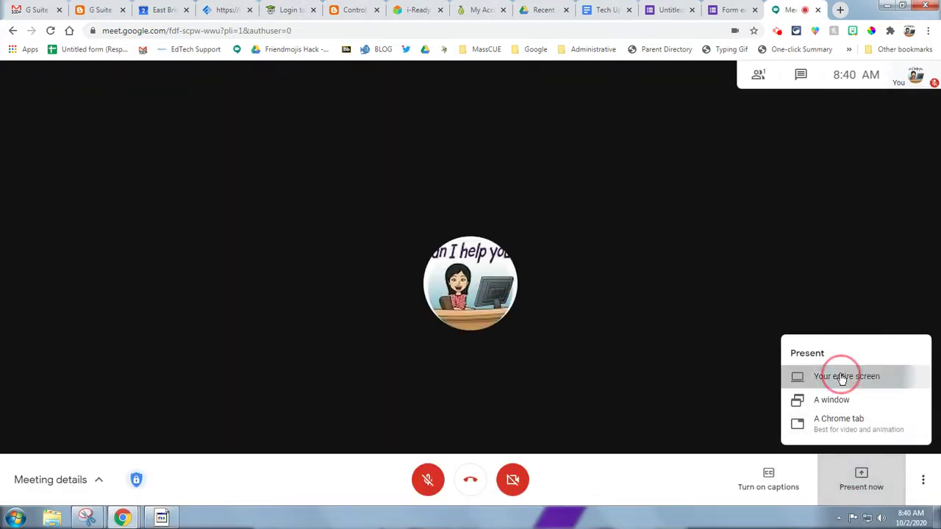
left_click(478, 232)
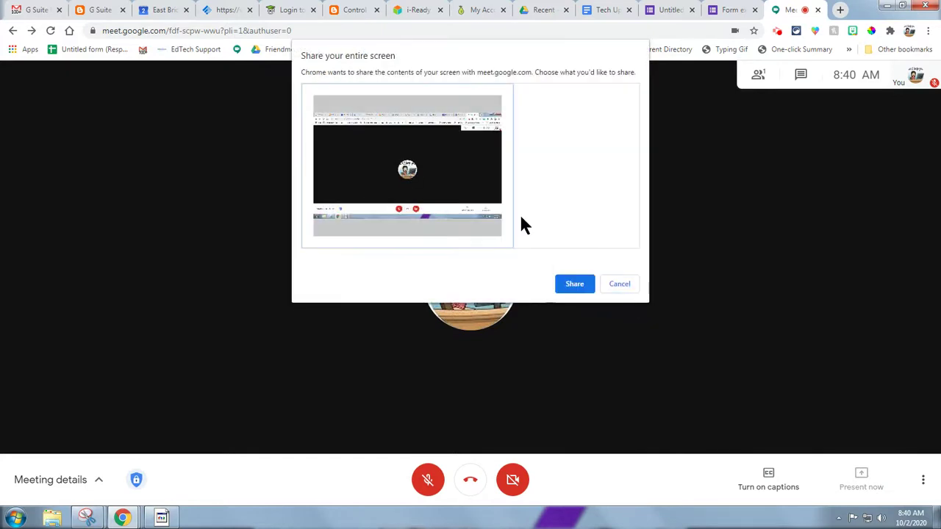
left_click(586, 292)
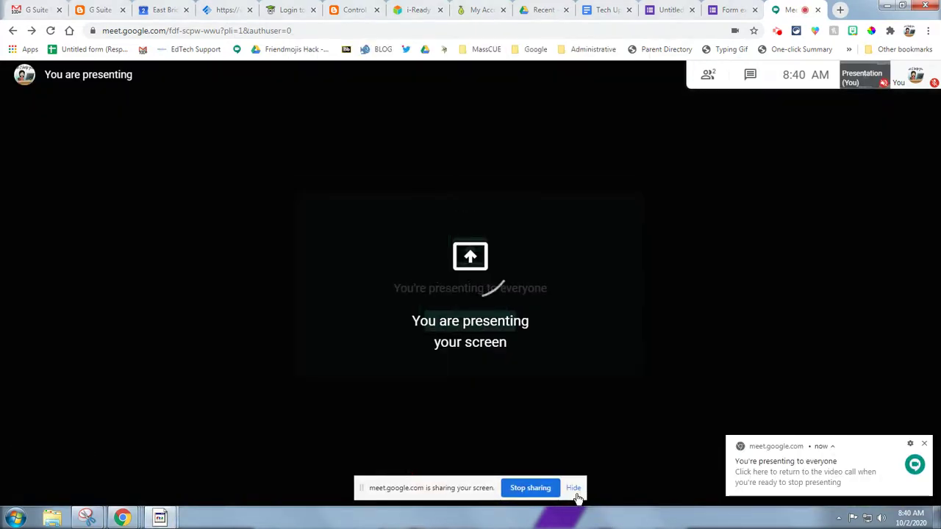
left_click(576, 493)
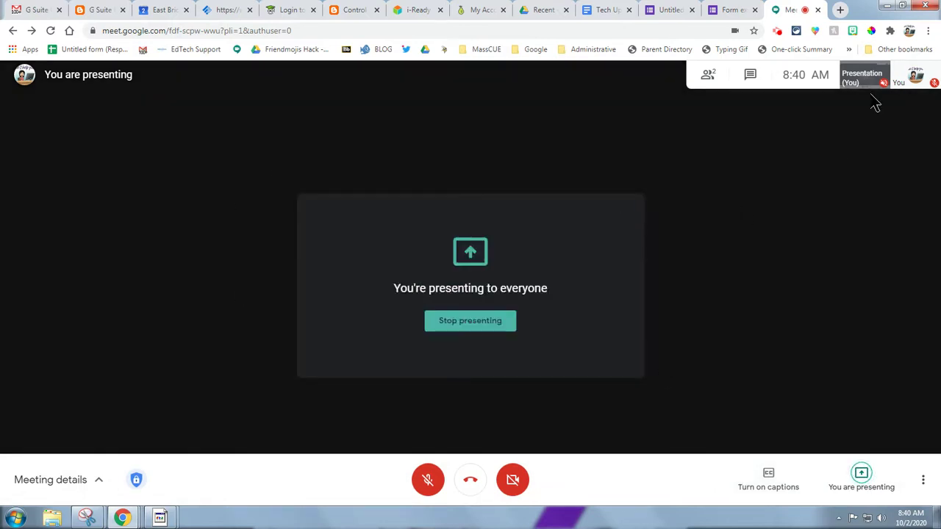
Show the live Form example, its form editor and the Pear Deck account page through the shared screen.
left_click(723, 9)
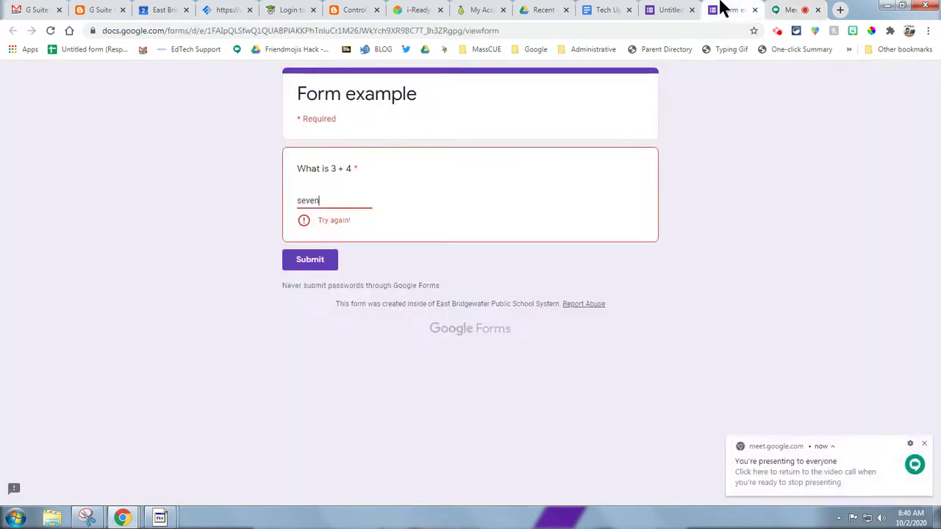
left_click(668, 9)
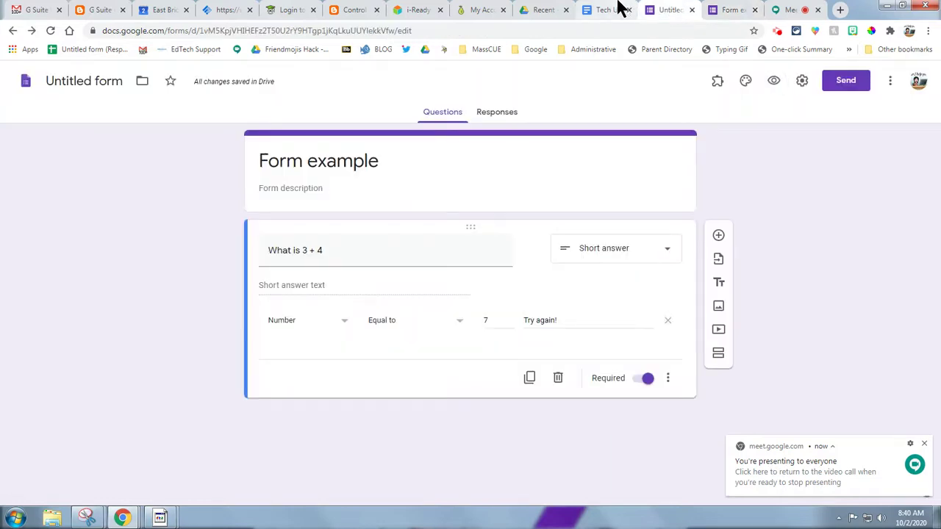
left_click(616, 8)
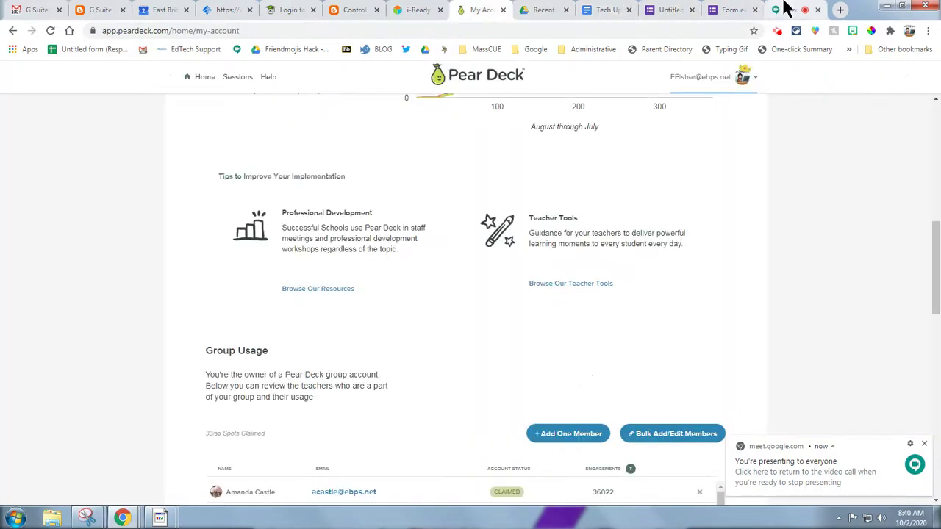
Return to the Meet call and stop presenting the entire screen.
left_click(784, 9)
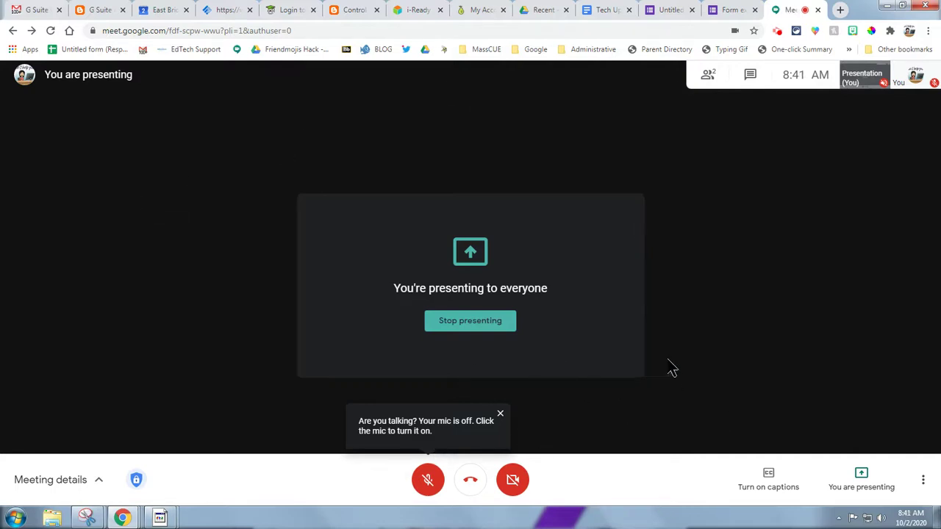
left_click(870, 489)
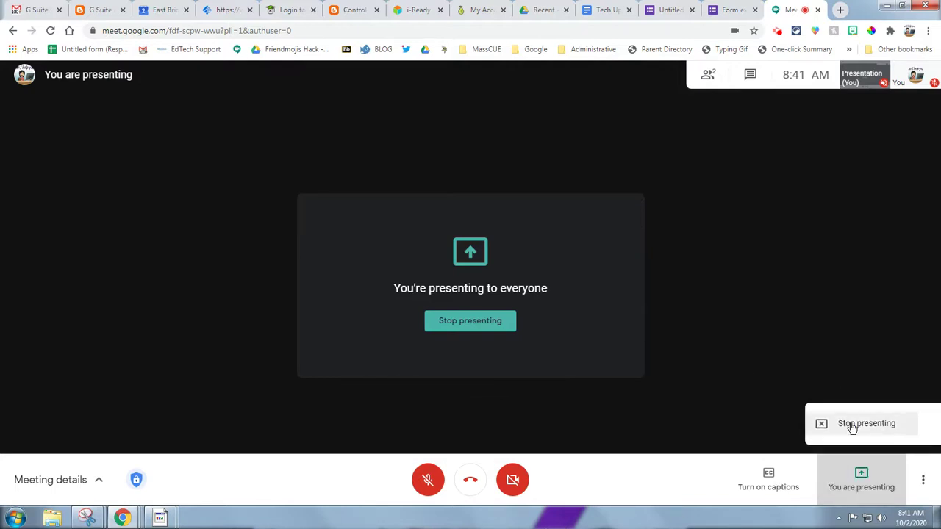
left_click(853, 427)
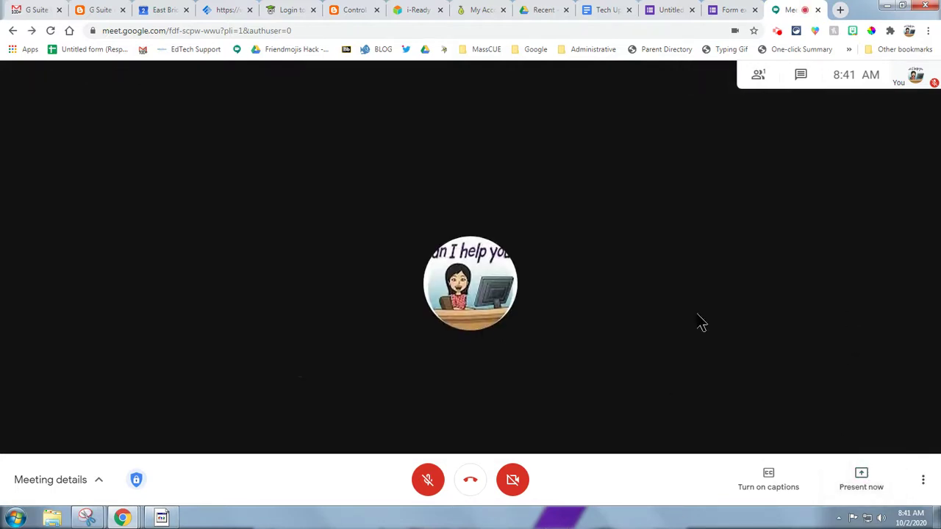